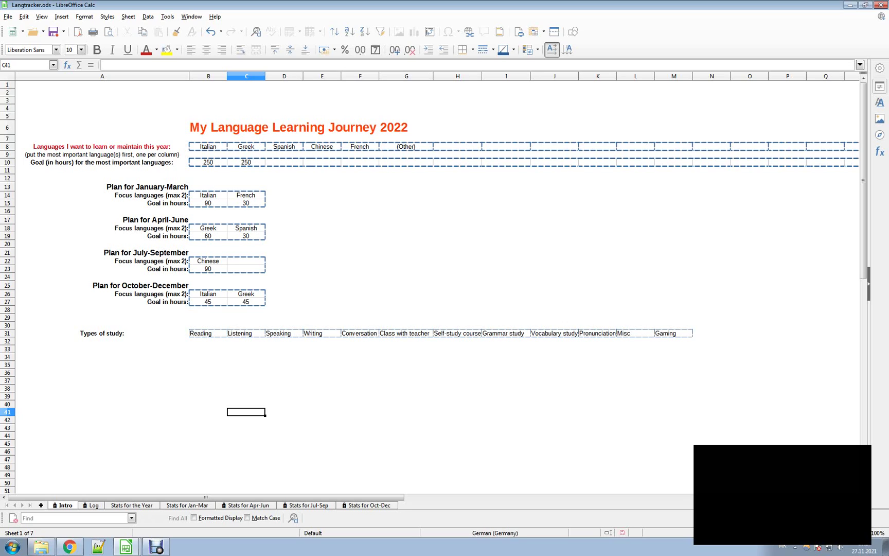
Step: Look at the WORKING_2021.ods hours spreadsheet and return to Langtracker.ods
{"action": "key", "text": "alt+Tab"}
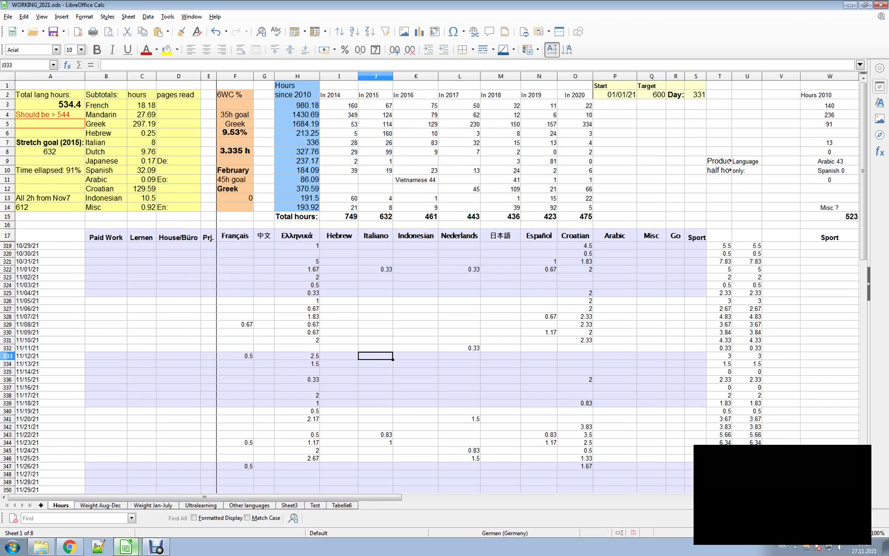
{"action": "key", "text": "alt+Tab"}
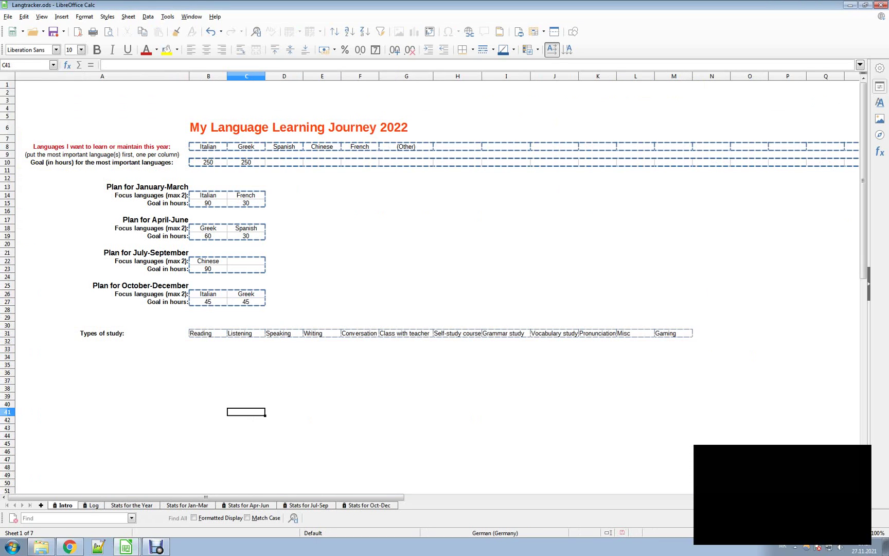
Step: Examine the whole-year statistics sheet, including the language and method tables, pie charts and study evolution charts
{"action": "left_click", "coordinate": [132, 505]}
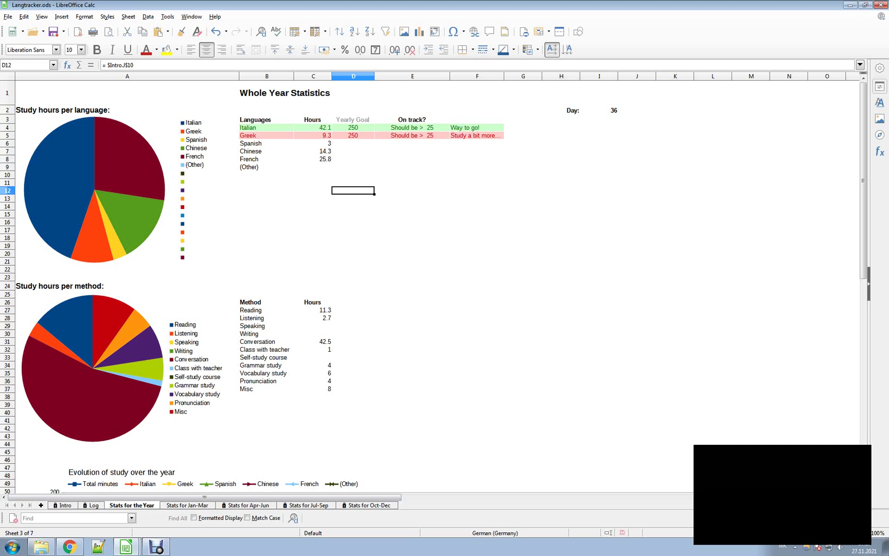
{"action": "left_click", "coordinate": [477, 269]}
{"action": "scroll", "coordinate": [477, 269], "scroll_direction": "down", "scroll_amount": 5}
{"action": "scroll", "coordinate": [476, 269], "scroll_direction": "up", "scroll_amount": 5}
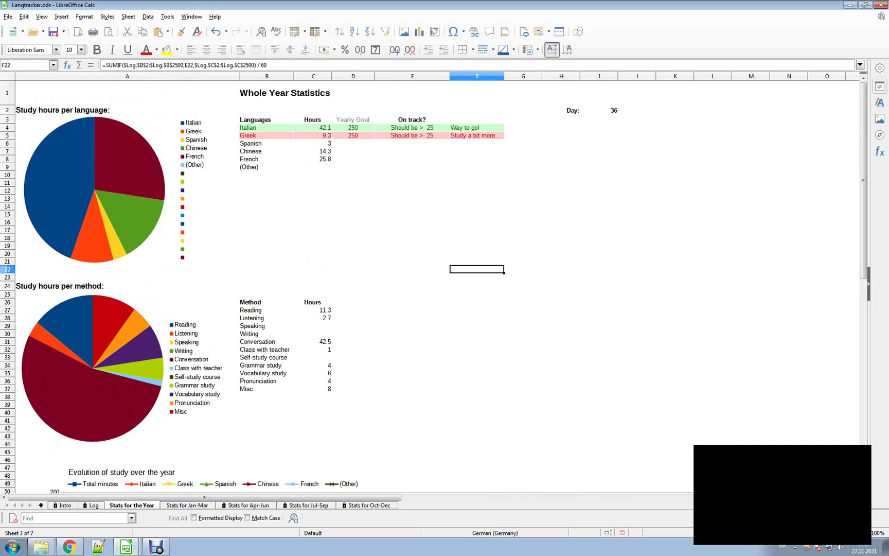
{"action": "left_click", "coordinate": [412, 261]}
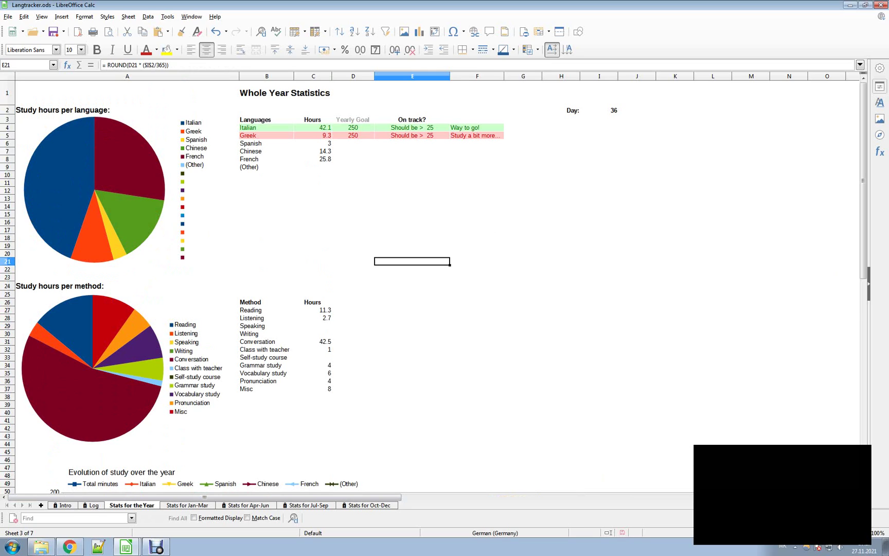
{"action": "left_click", "coordinate": [352, 341]}
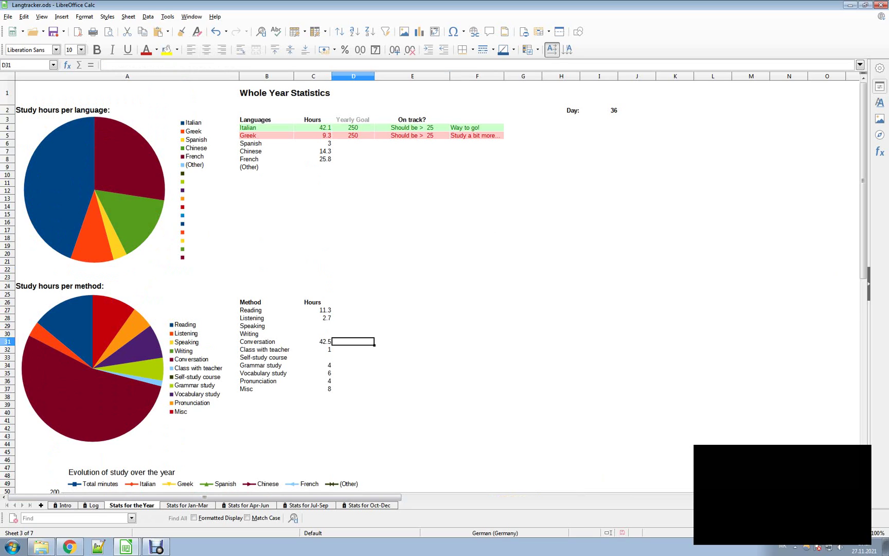
{"action": "left_click", "coordinate": [266, 334]}
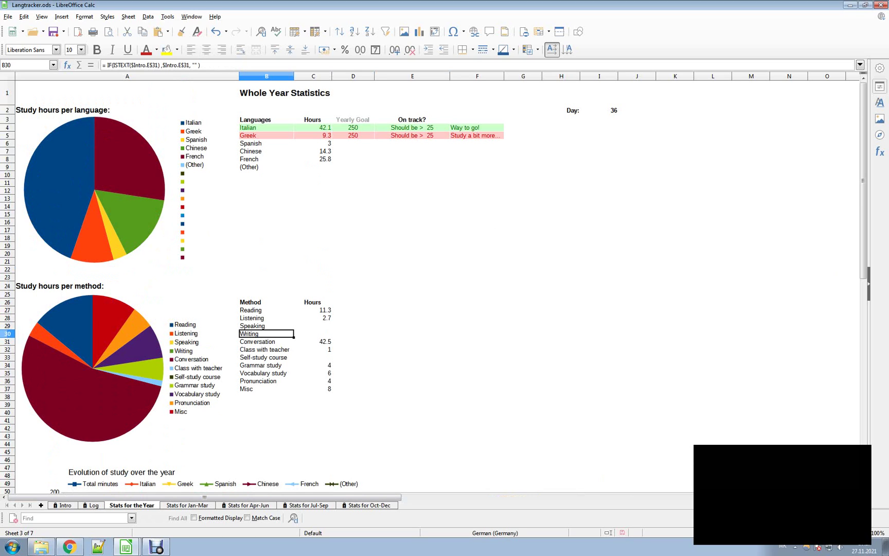
{"action": "left_click", "coordinate": [412, 341]}
{"action": "scroll", "coordinate": [437, 286], "scroll_direction": "down", "scroll_amount": 8}
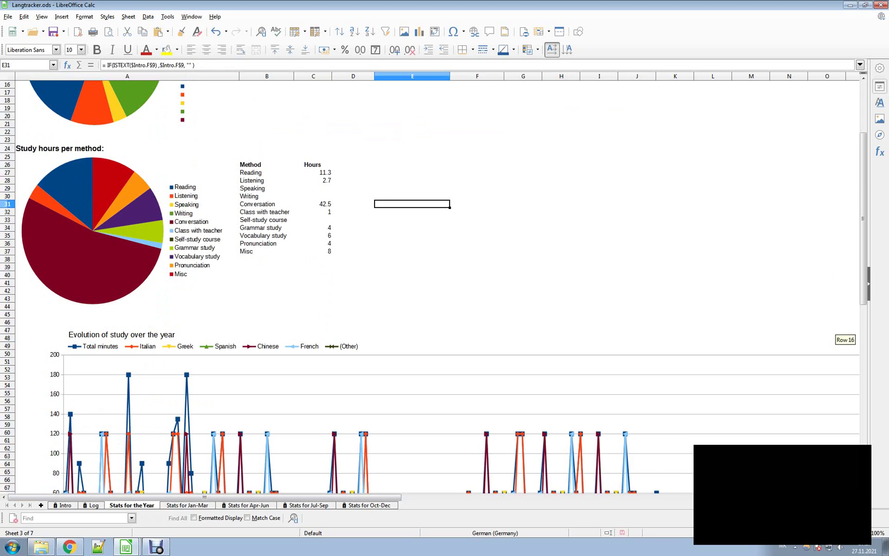
{"action": "scroll", "coordinate": [438, 285], "scroll_direction": "down", "scroll_amount": 2}
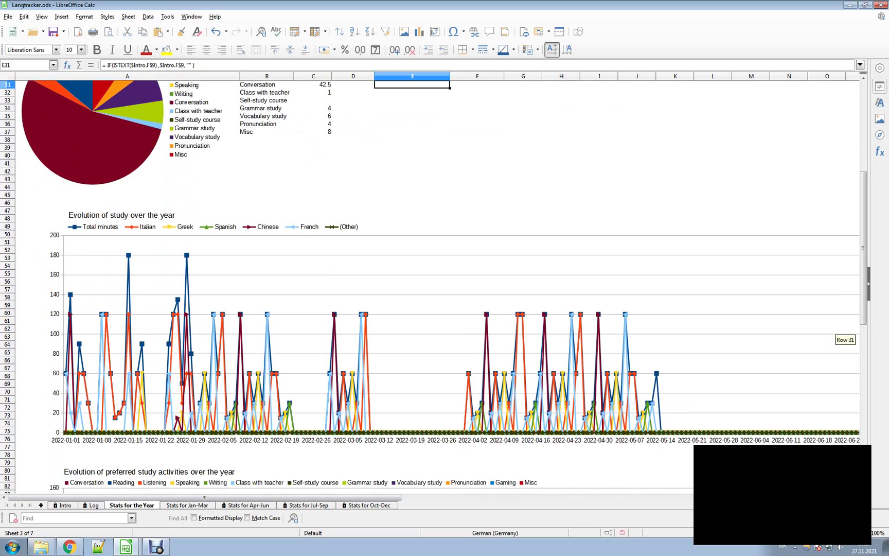
{"action": "scroll", "coordinate": [438, 286], "scroll_direction": "down", "scroll_amount": 12}
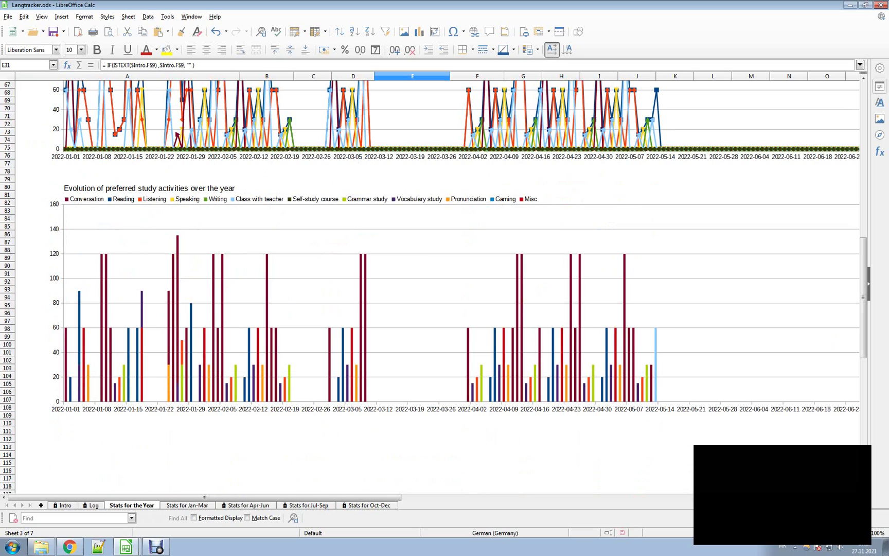
Step: Review the January-March statistics down to the focus languages chart, and bring up the April-June statistics
{"action": "key", "text": "ctrl+Page_Down"}
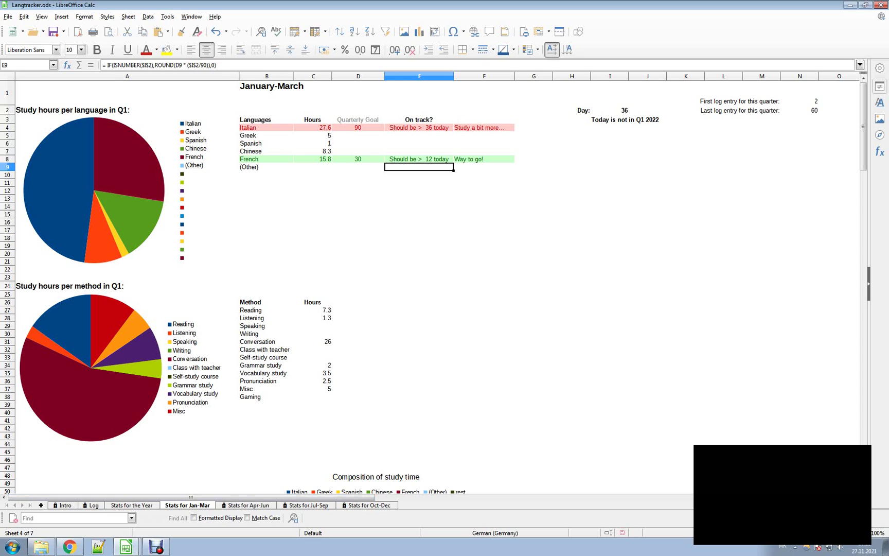
{"action": "left_click", "coordinate": [357, 198]}
{"action": "left_click_drag", "start_coordinate": [863, 146], "coordinate": [863, 217]}
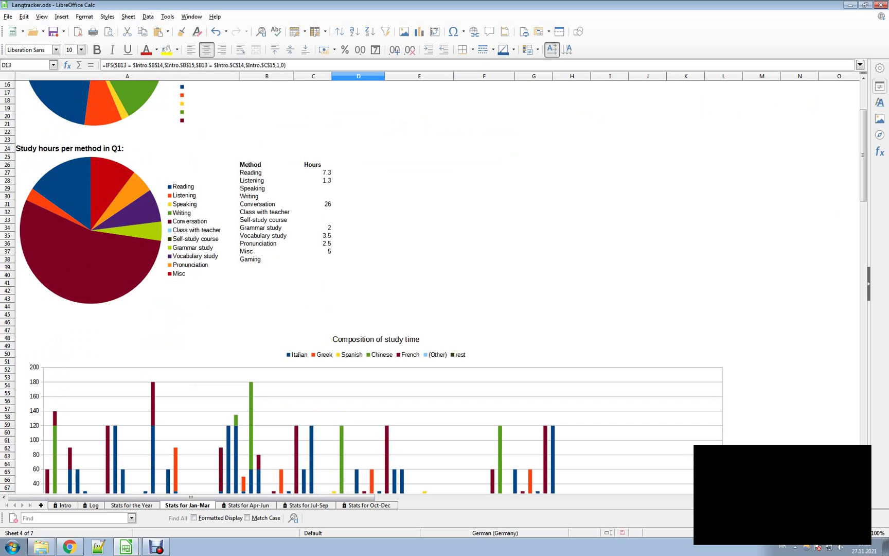
{"action": "left_click_drag", "start_coordinate": [863, 154], "coordinate": [863, 214]}
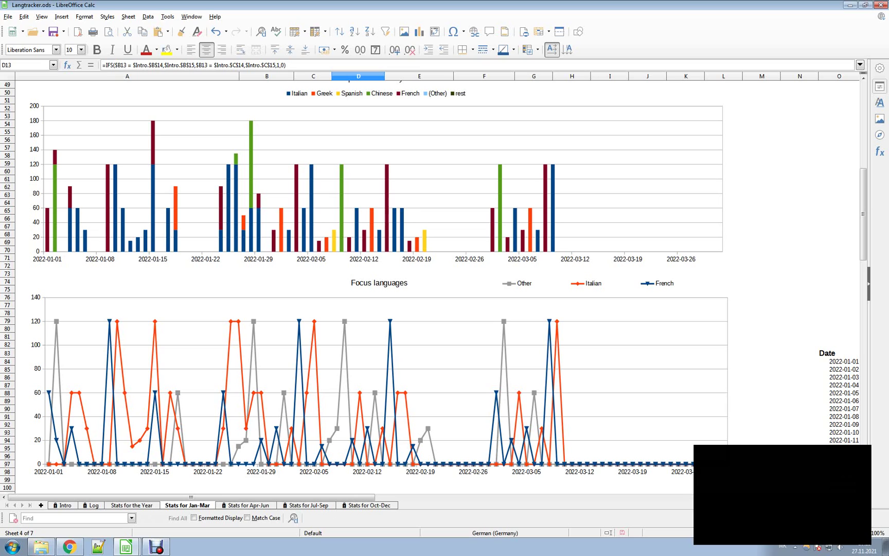
{"action": "key", "text": "ctrl+Page_Down"}
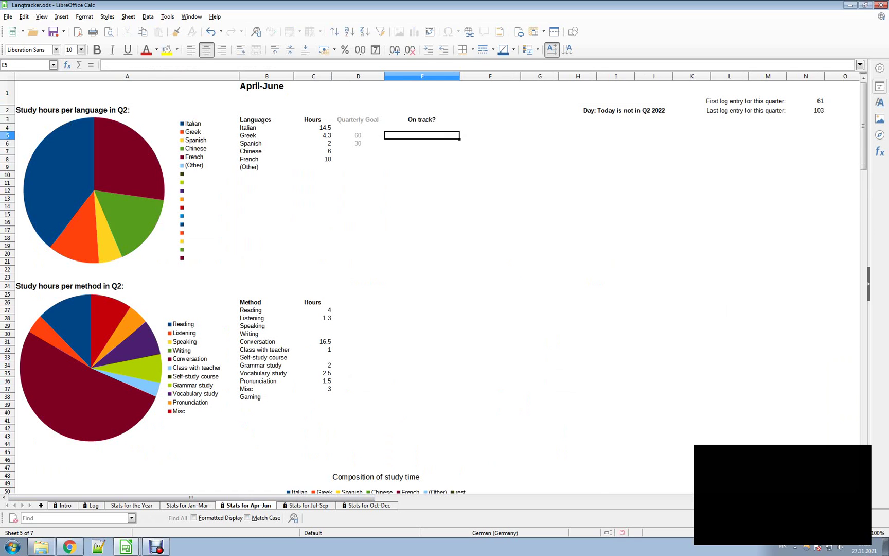
Step: Look back through the study entries on the Log sheet from May towards January
{"action": "left_click", "coordinate": [90, 505]}
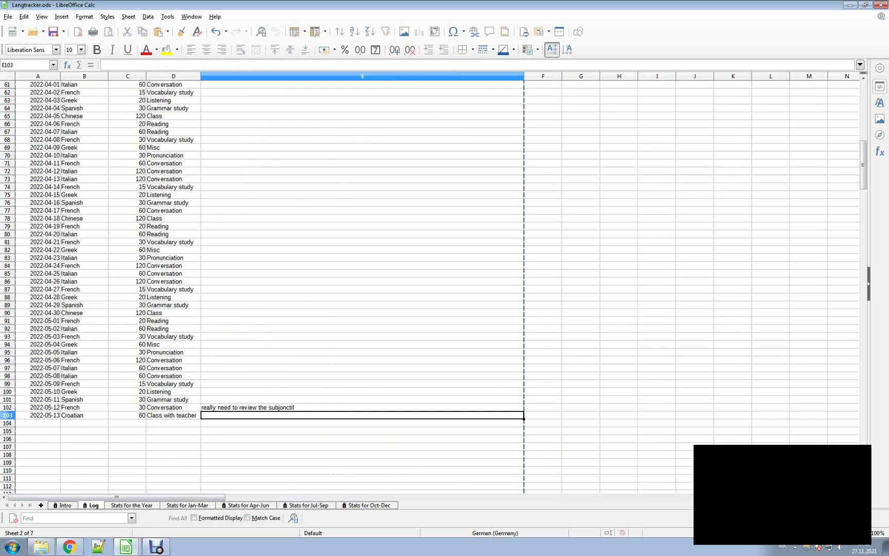
{"action": "scroll", "coordinate": [437, 324], "scroll_direction": "up", "scroll_amount": 5}
{"action": "scroll", "coordinate": [437, 344], "scroll_direction": "up", "scroll_amount": 5}
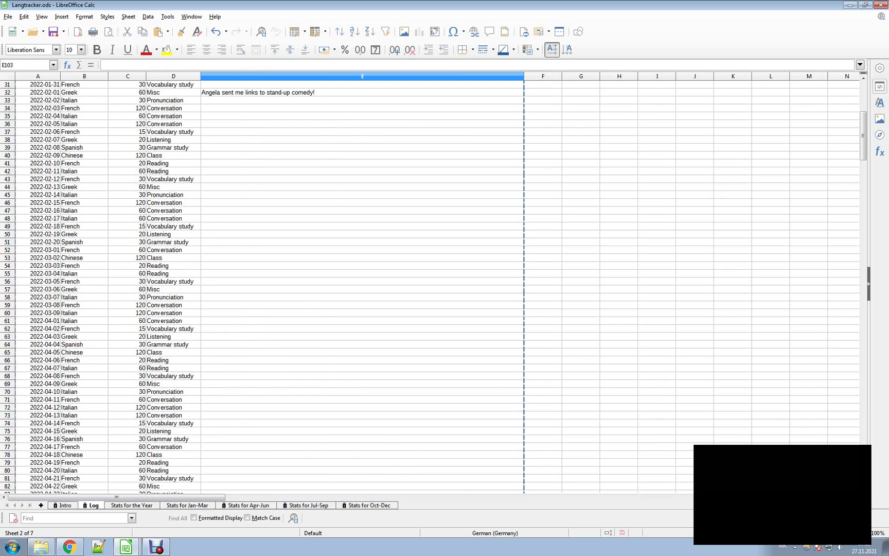
{"action": "scroll", "coordinate": [360, 282], "scroll_direction": "up", "scroll_amount": 5}
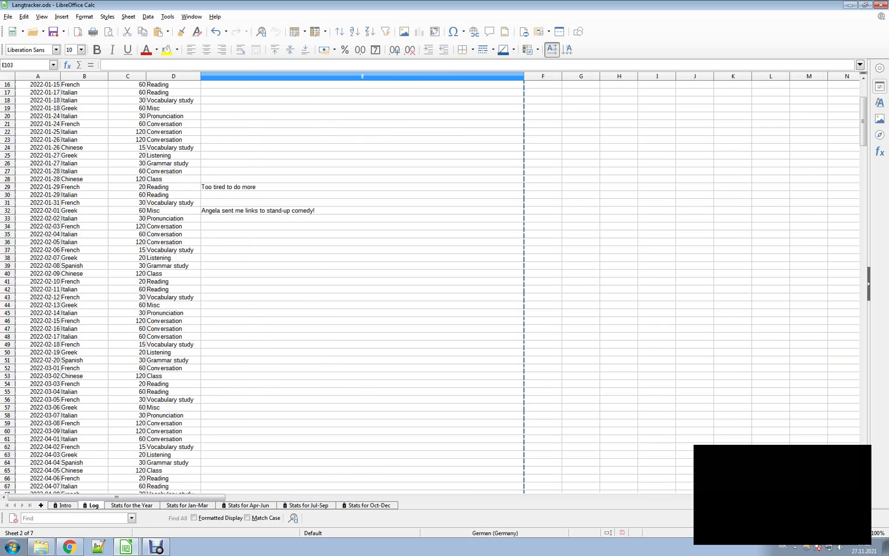
Step: On the Intro sheet, add Croatian in H8 and Japanese in I8 to the languages to learn or maintain
{"action": "key", "text": "ctrl+Page_Up"}
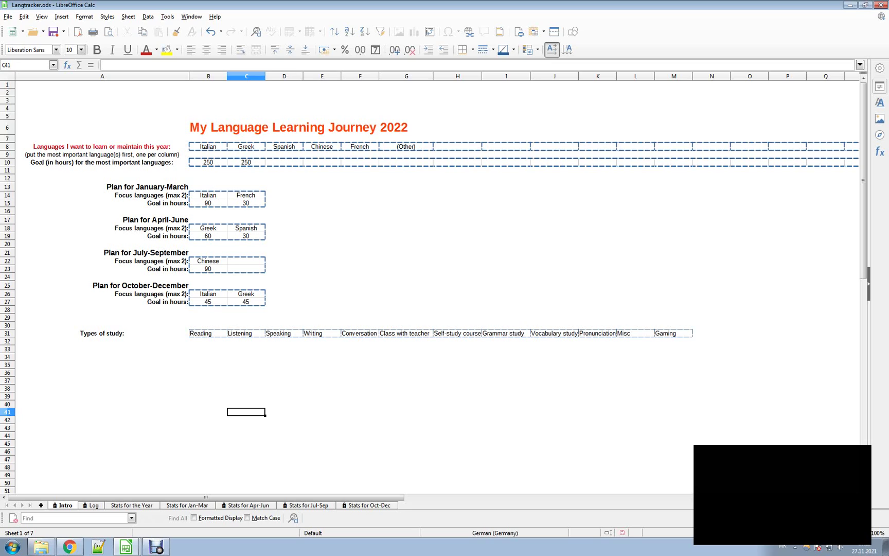
{"action": "left_click", "coordinate": [457, 146]}
{"action": "type", "text": "Croatian"}
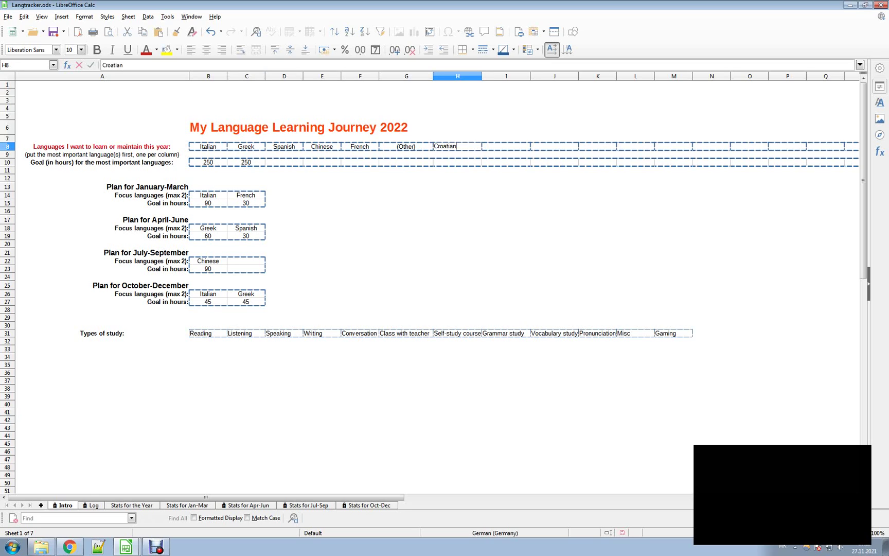
{"action": "key", "text": "Return"}
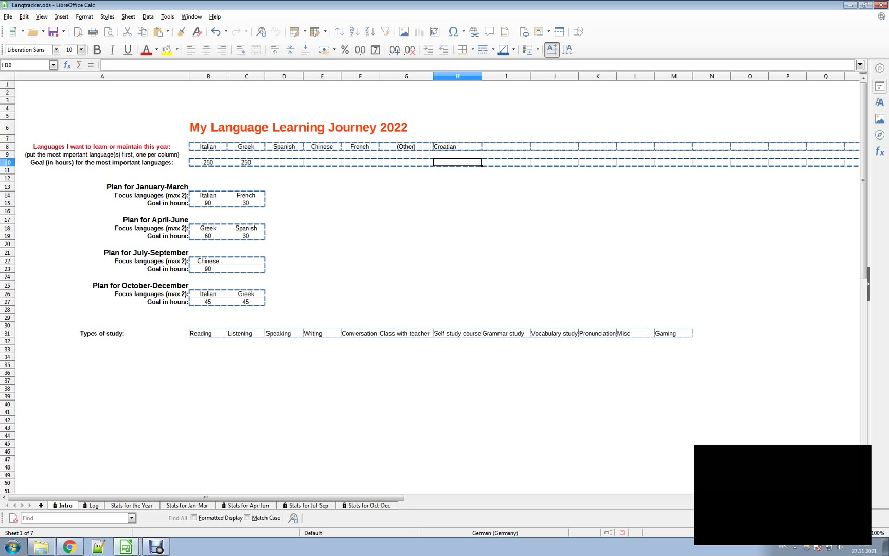
{"action": "left_click", "coordinate": [505, 146]}
{"action": "type", "text": "Japanese"}
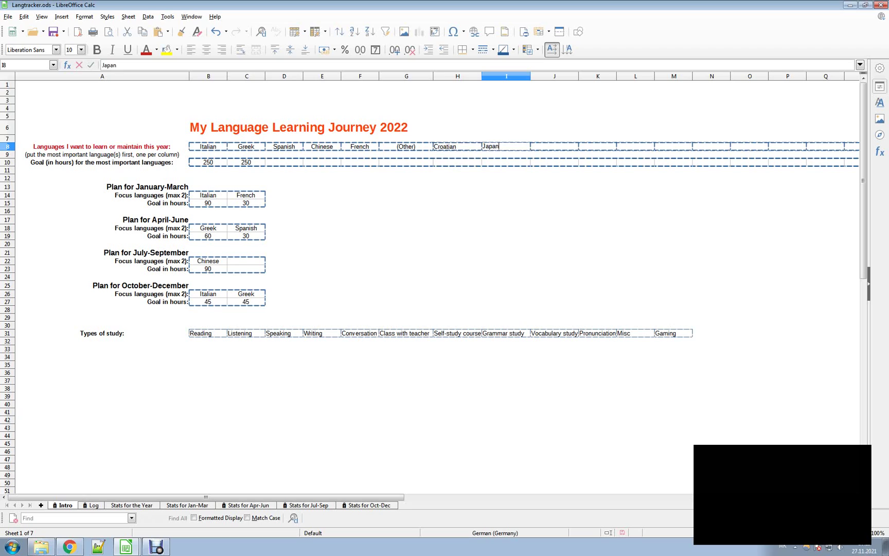
{"action": "key", "text": "Return"}
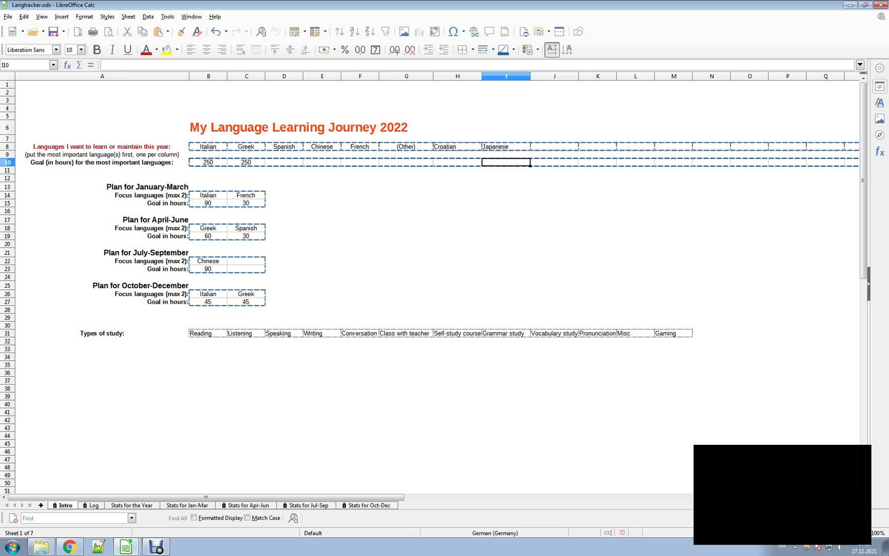
Step: Check the language list in the whole-year statistics for the added Croatian and Japanese entries
{"action": "left_click", "coordinate": [131, 505]}
{"action": "left_click_drag", "start_coordinate": [863, 291], "coordinate": [862, 221]}
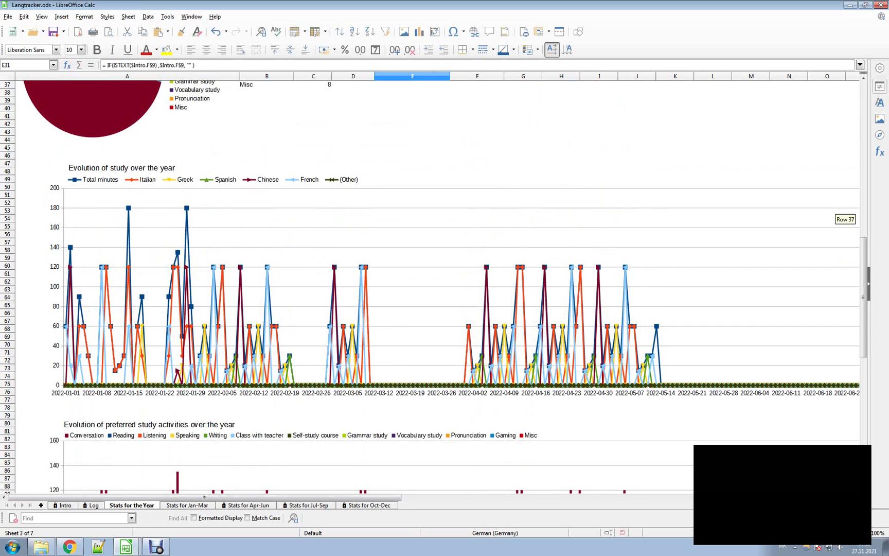
{"action": "scroll", "coordinate": [453, 283], "scroll_direction": "up", "scroll_amount": 10}
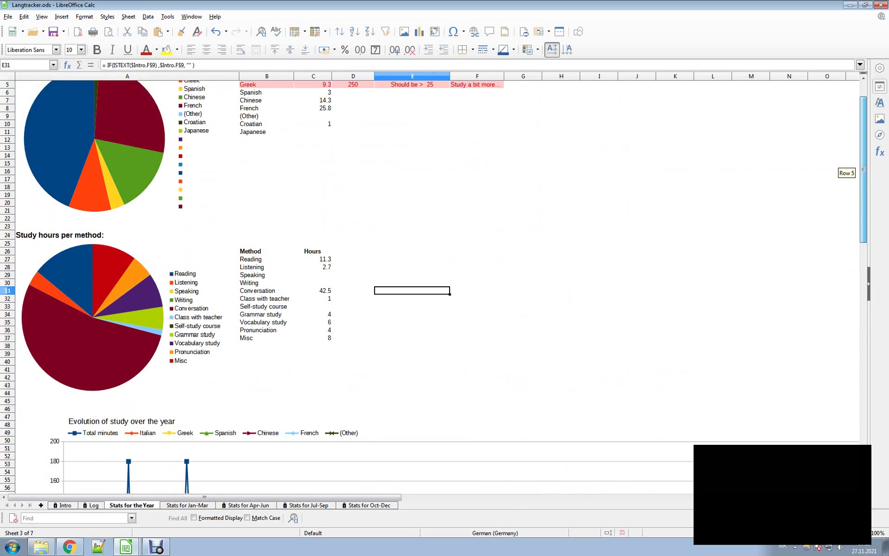
{"action": "left_click", "coordinate": [266, 123]}
{"action": "left_click", "coordinate": [266, 131]}
{"action": "left_click", "coordinate": [266, 139]}
Step: On the Intro sheet, set the yearly goal for Chinese in E10 to 20 hours
{"action": "left_click", "coordinate": [65, 505]}
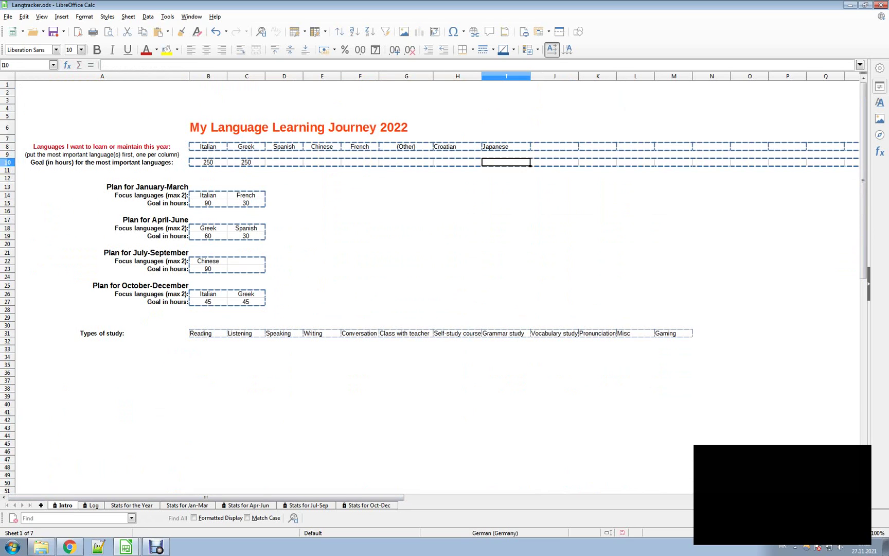
{"action": "left_click", "coordinate": [208, 162]}
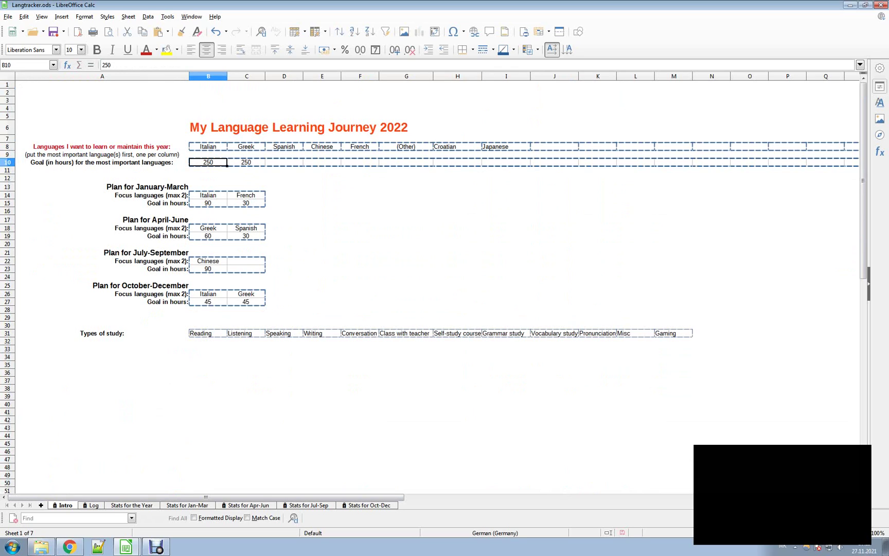
{"action": "left_click", "coordinate": [245, 162]}
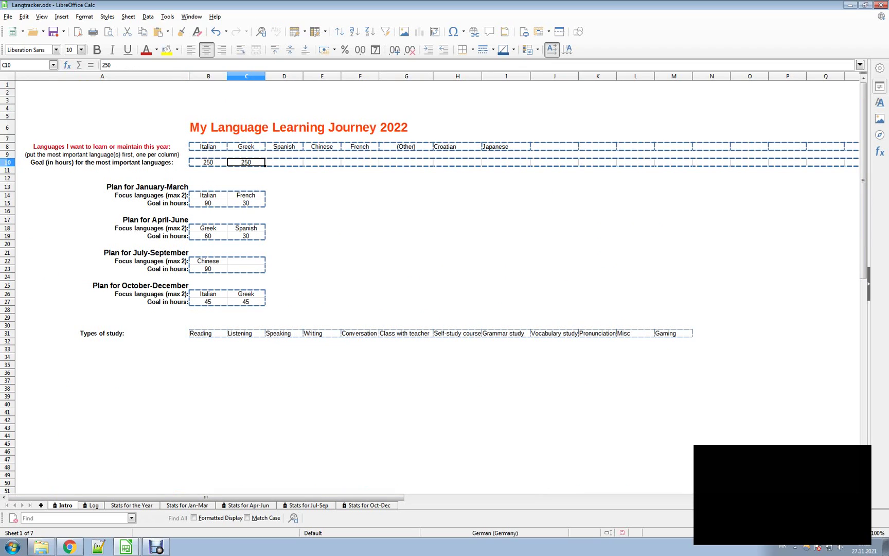
{"action": "left_click", "coordinate": [322, 163]}
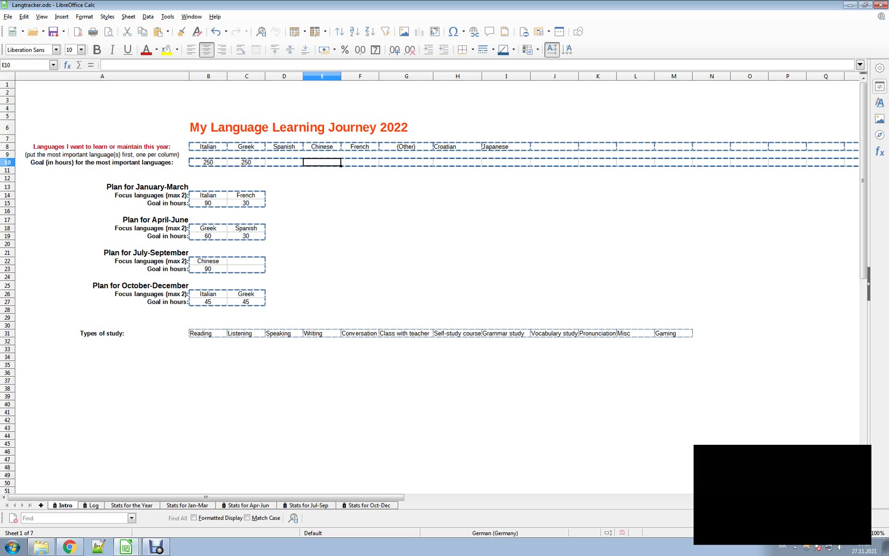
{"action": "type", "text": "20"}
{"action": "left_click", "coordinate": [322, 195]}
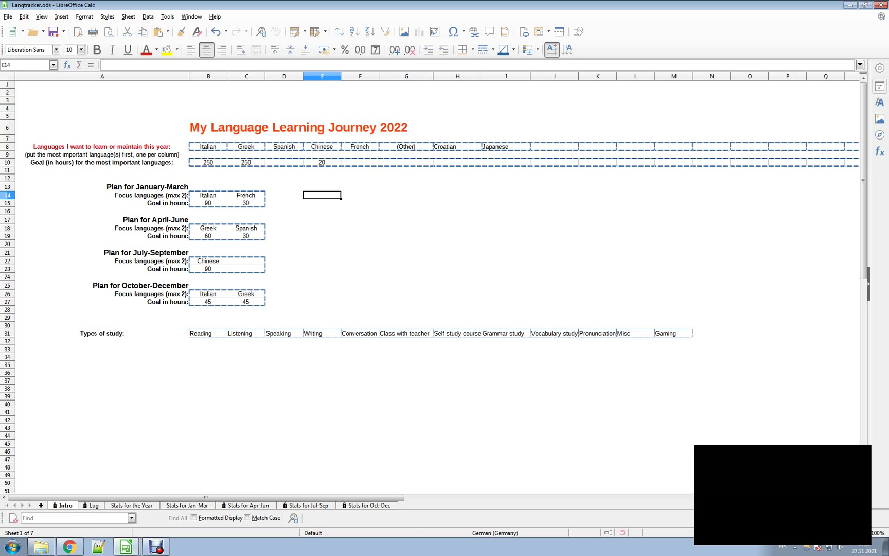
Step: Inspect the January-March plan's two focus languages and the hour goal for Italian
{"action": "left_click", "coordinate": [208, 195]}
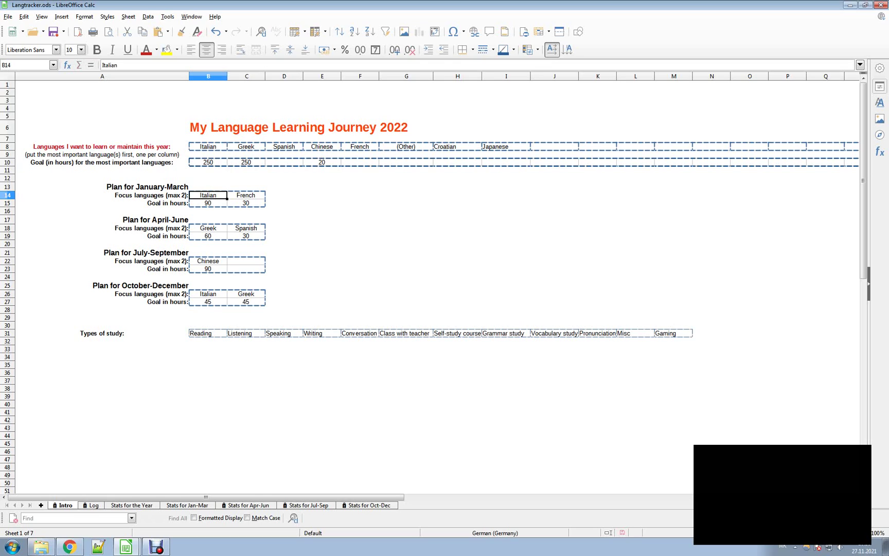
{"action": "left_click", "coordinate": [245, 195]}
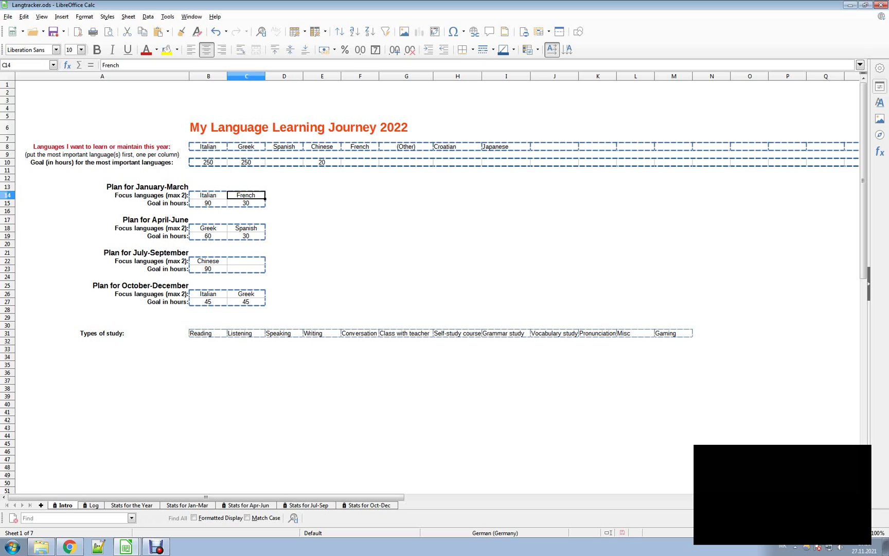
{"action": "left_click", "coordinate": [208, 203]}
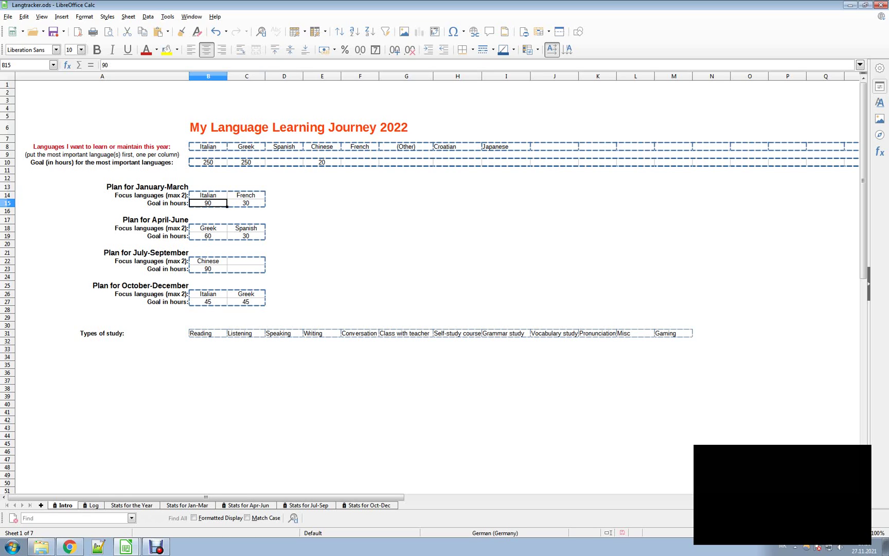
Step: Check the quarterly goals for Italian and French in the January-March statistics
{"action": "left_click", "coordinate": [187, 505]}
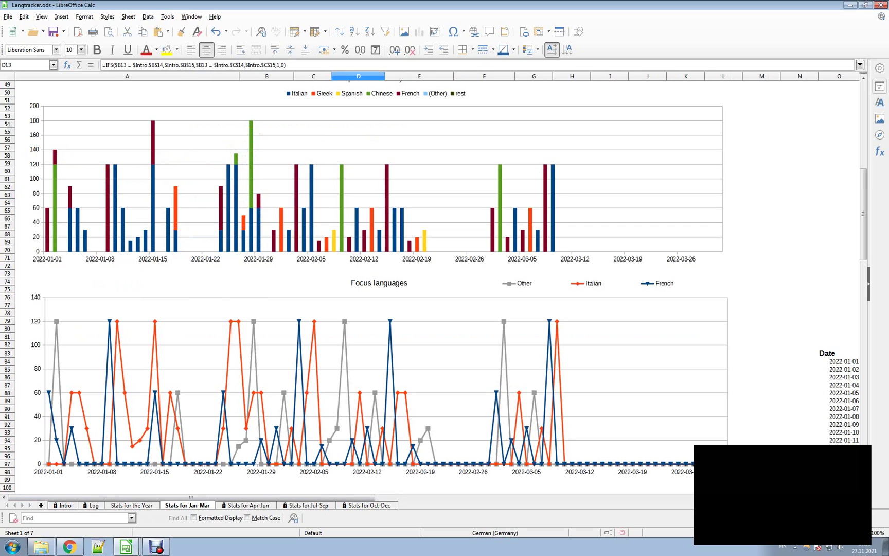
{"action": "scroll", "coordinate": [378, 286], "scroll_direction": "up", "scroll_amount": 5}
{"action": "scroll", "coordinate": [379, 286], "scroll_direction": "up", "scroll_amount": 11}
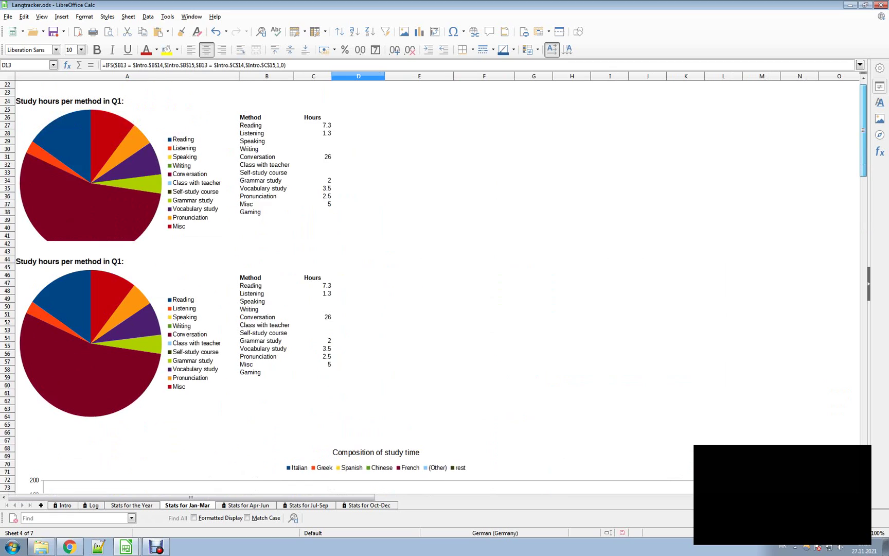
{"action": "left_click", "coordinate": [358, 127]}
{"action": "left_click", "coordinate": [358, 159]}
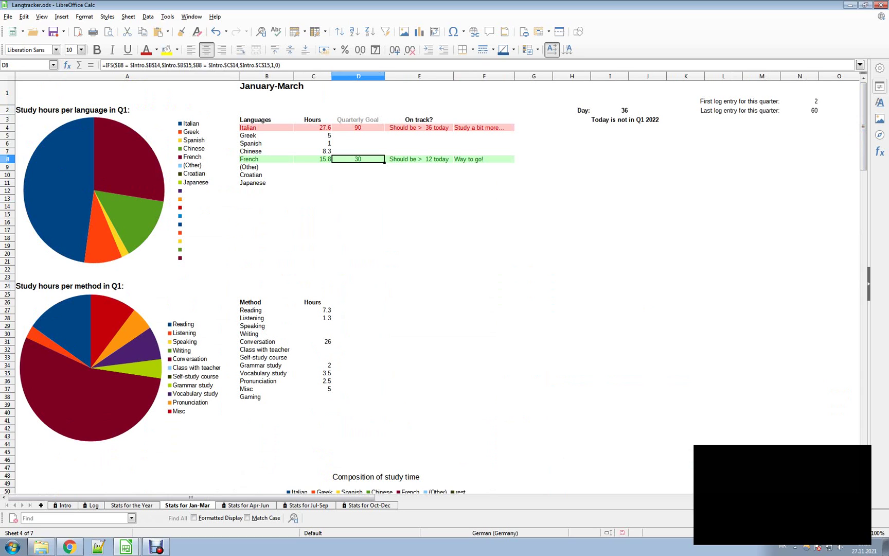
Step: Review the types of study on the Intro sheet and the study-type choices offered in cell D49 of the Log
{"action": "left_click", "coordinate": [65, 505]}
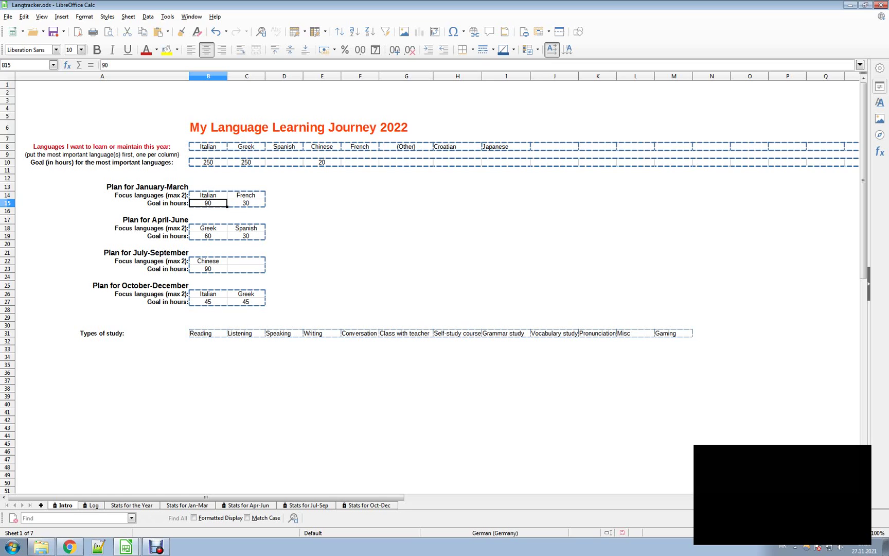
{"action": "key", "text": "ctrl+Page_Down"}
{"action": "left_click", "coordinate": [173, 351]}
{"action": "left_click", "coordinate": [173, 345]}
{"action": "key", "text": "alt+Down"}
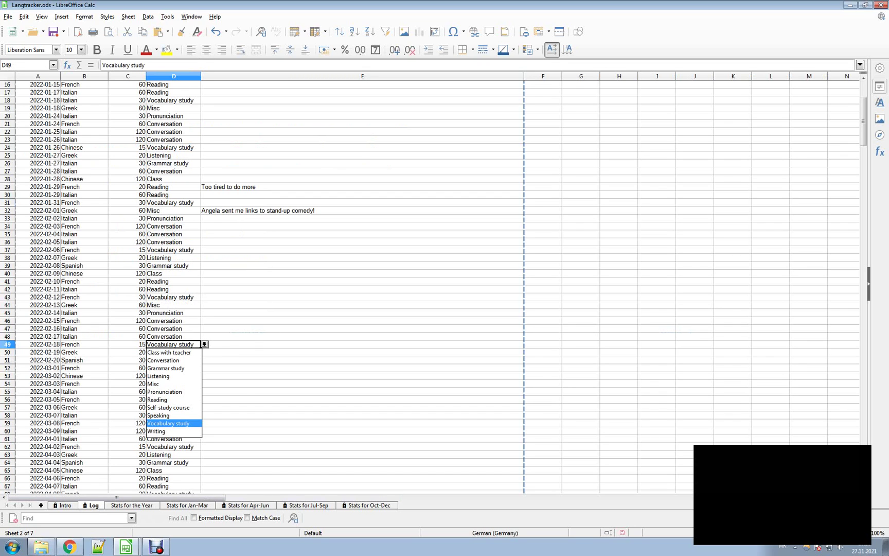
{"action": "key", "text": "Escape"}
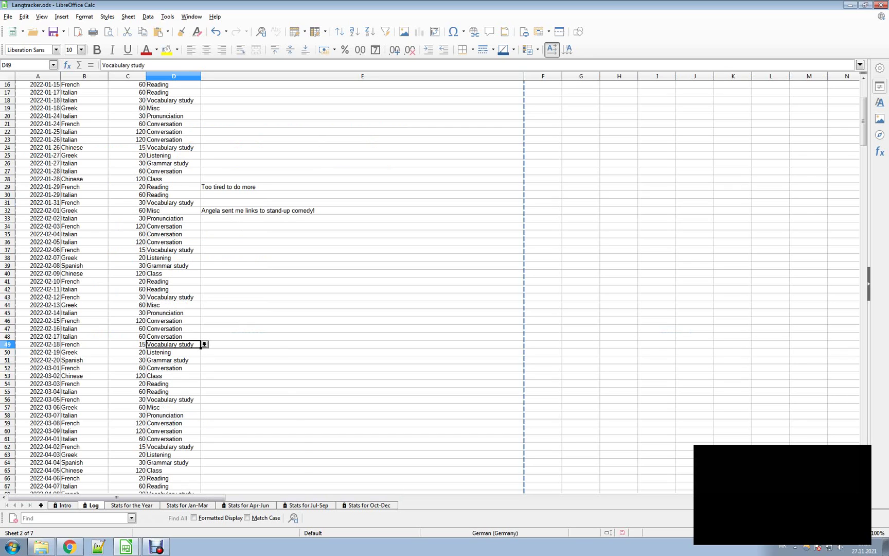
Step: Check the study hours per language and per method in the whole-year statistics and return to the Intro sheet
{"action": "key", "text": "ctrl+Page_Up"}
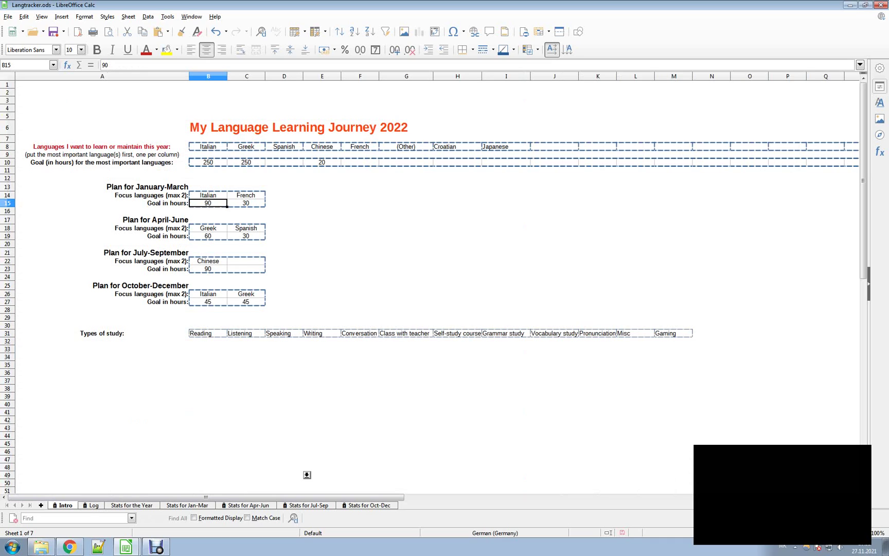
{"action": "left_click", "coordinate": [457, 293]}
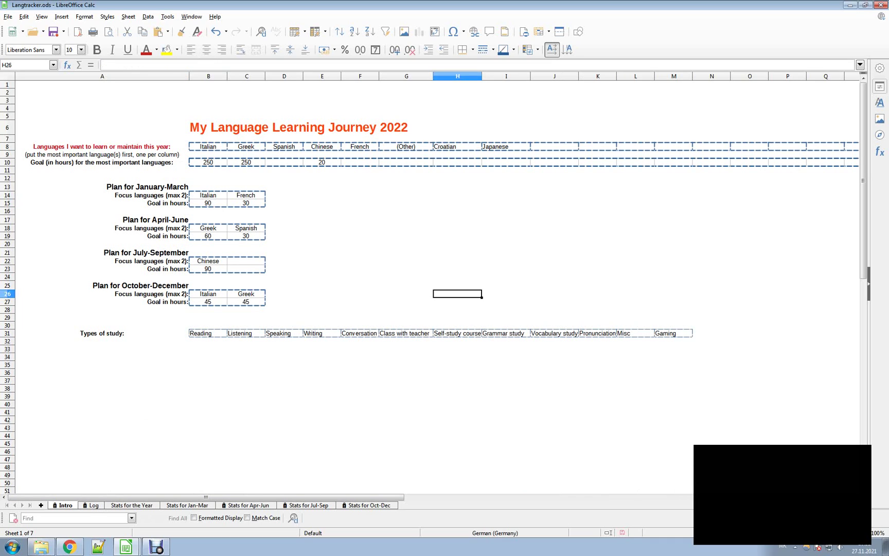
{"action": "left_click", "coordinate": [131, 504]}
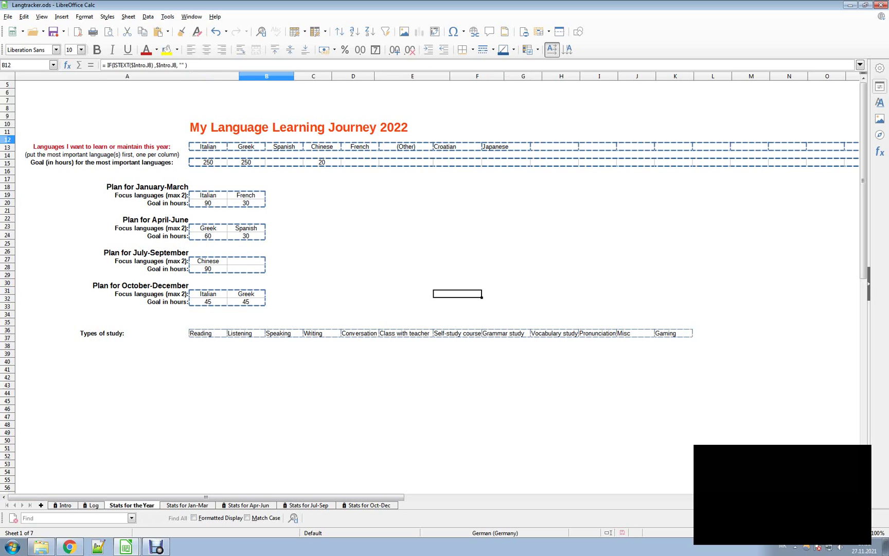
{"action": "left_click_drag", "start_coordinate": [862, 268], "coordinate": [863, 245]}
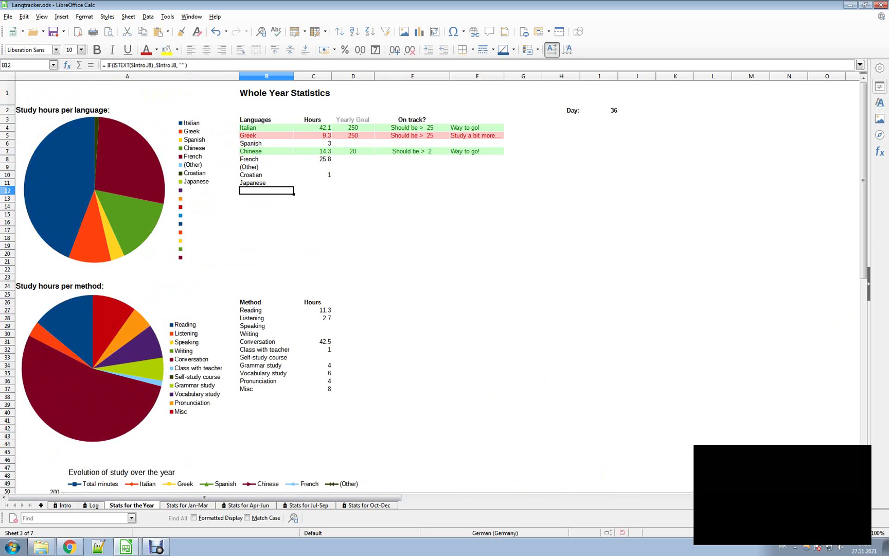
{"action": "left_click", "coordinate": [65, 505]}
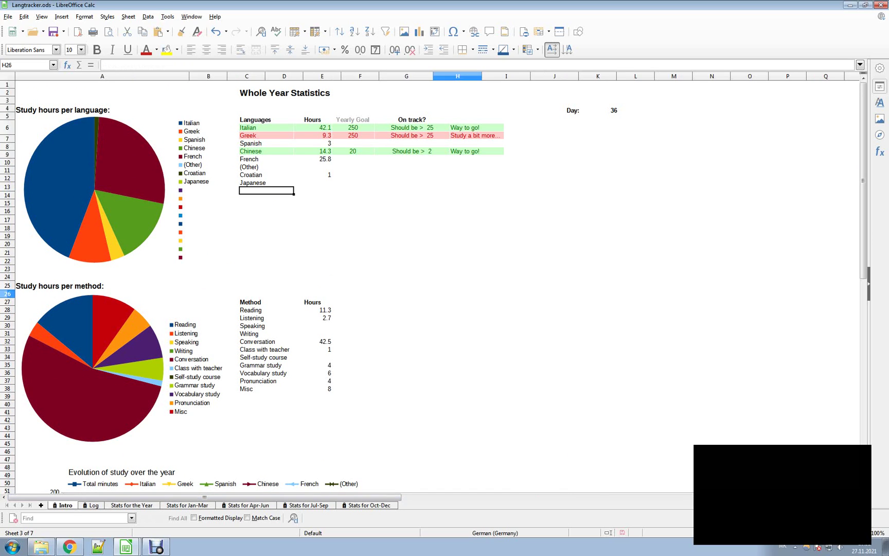